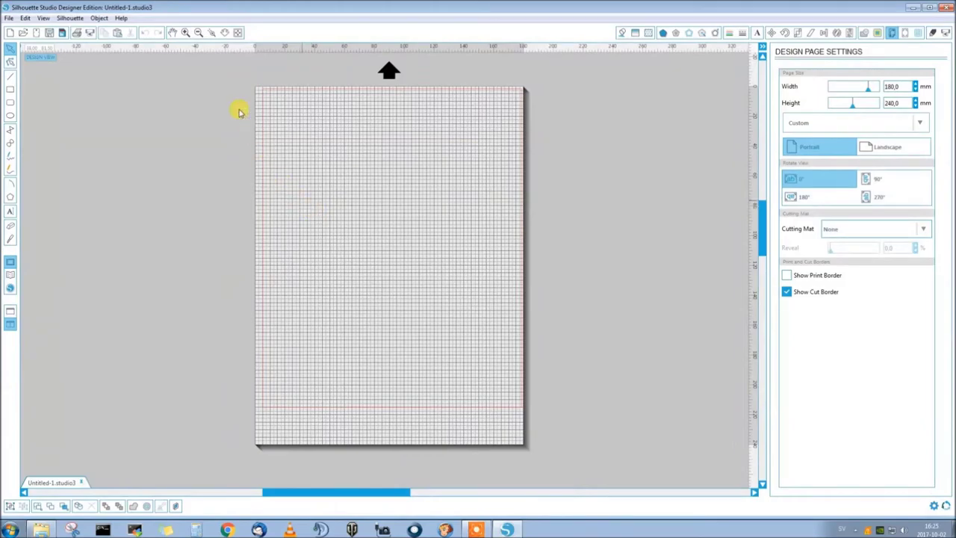
- Draw a circle about 9 mm in diameter near the upper-left corner of the page
left_click(186, 32)
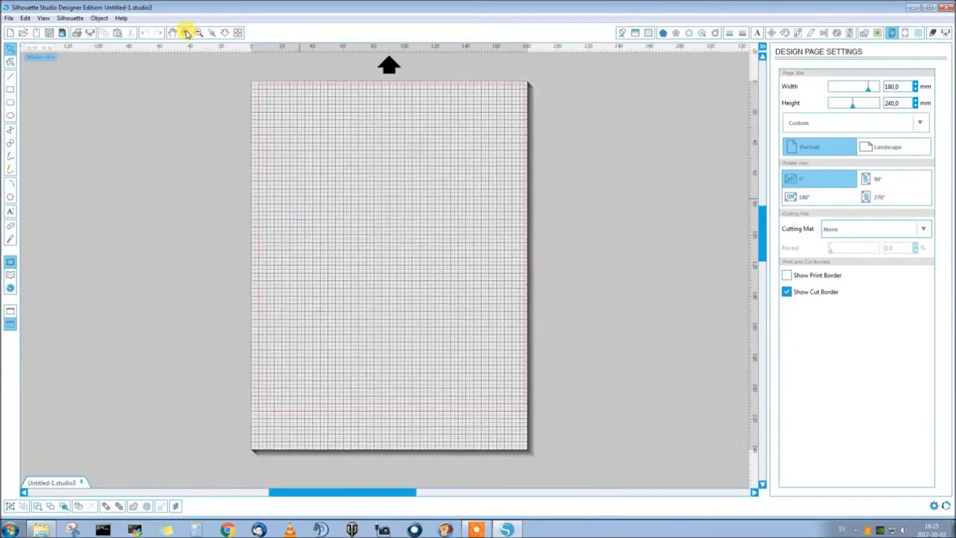
left_click(186, 33)
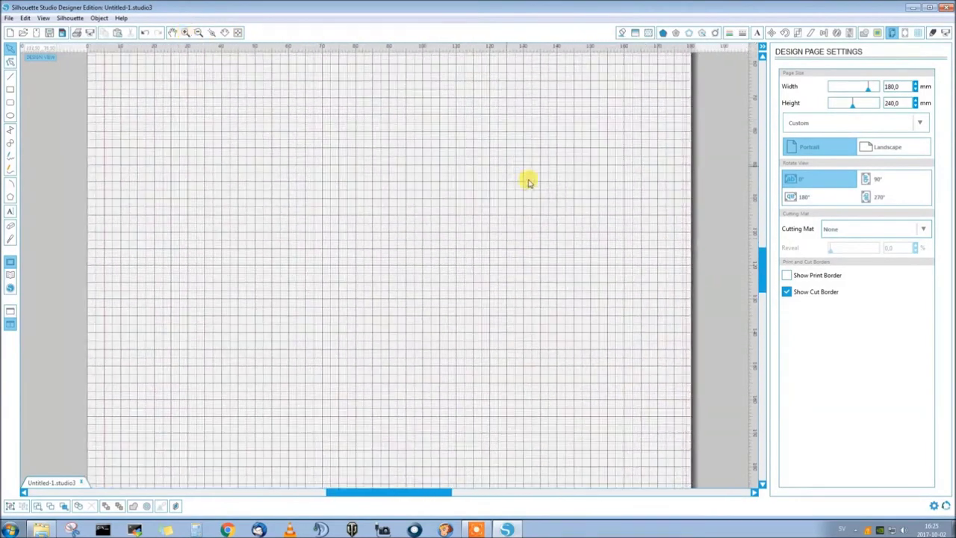
scroll(710, 246, "up", 3)
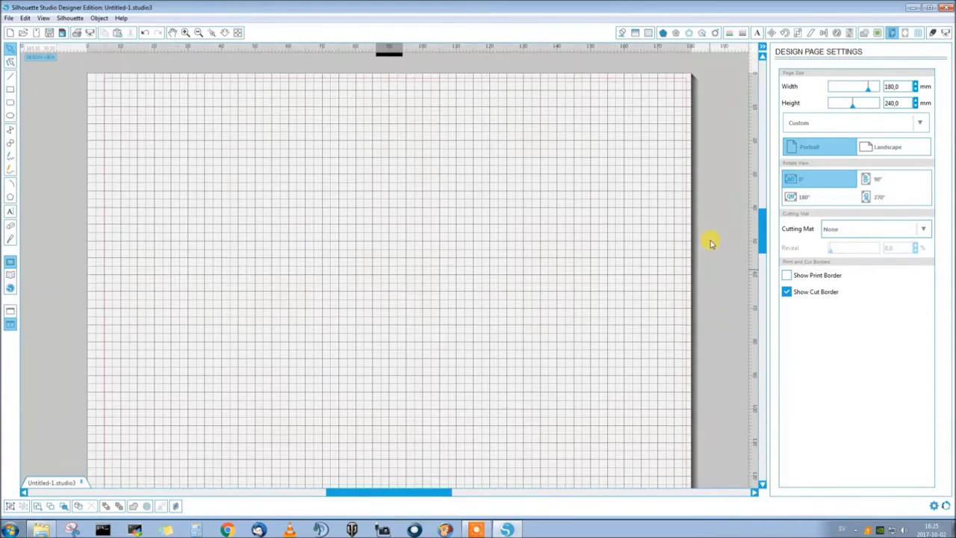
scroll(711, 243, "down", 1)
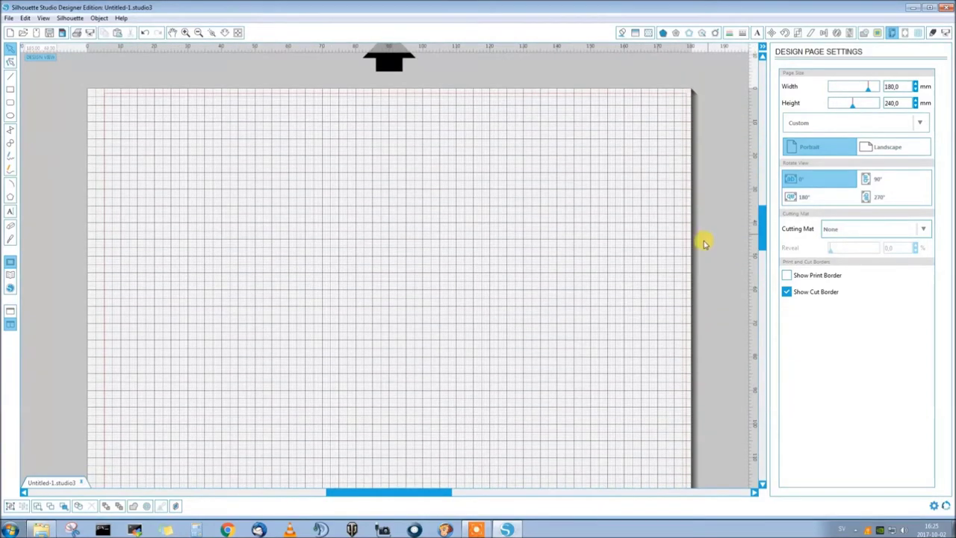
left_click(10, 116)
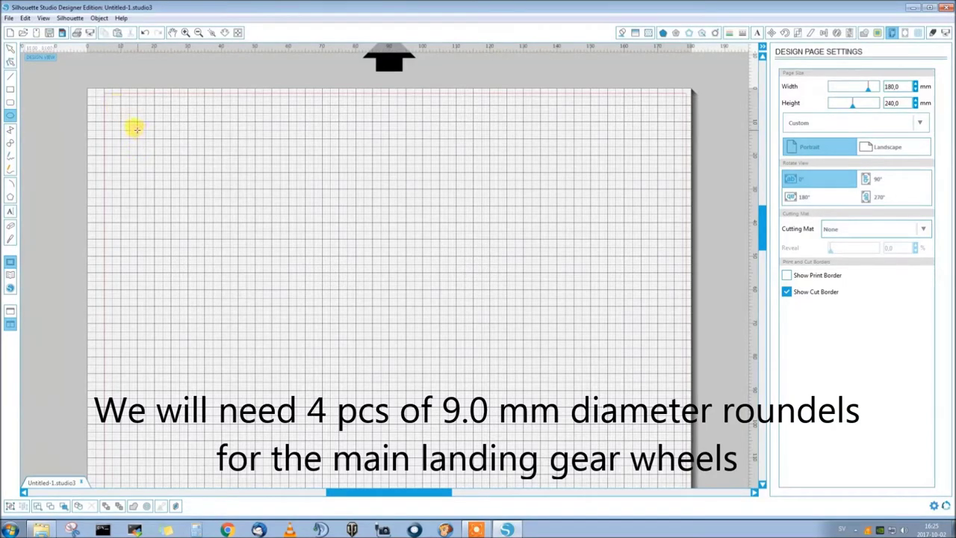
left_click_drag(136, 121, 171, 144)
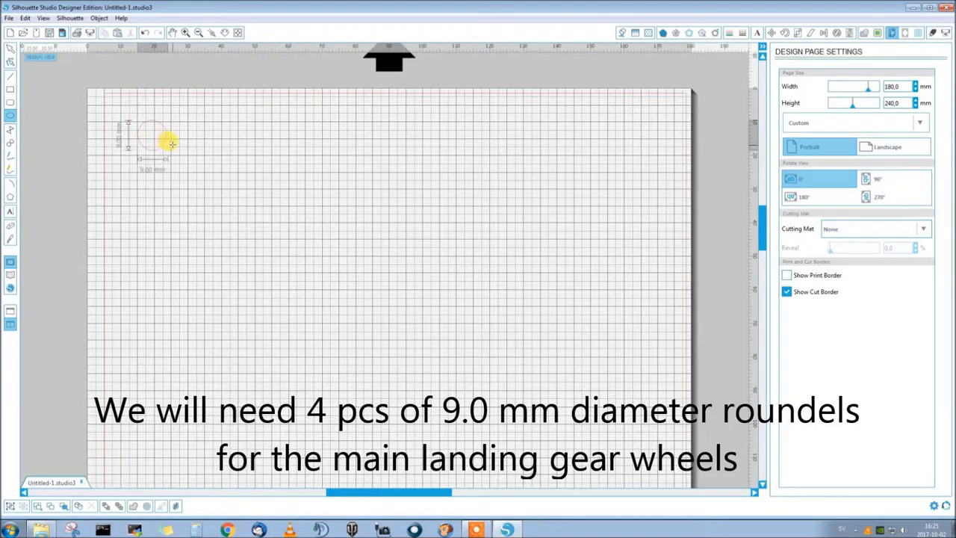
key("v")
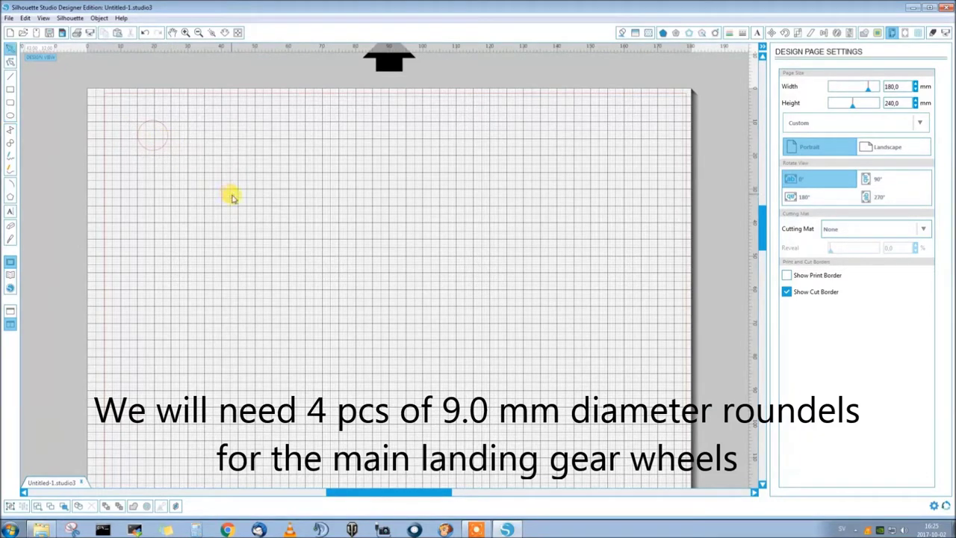
- Make three copies of the 9 mm circle
left_click(160, 152)
double_click(162, 144)
left_click_drag(162, 144, 221, 201)
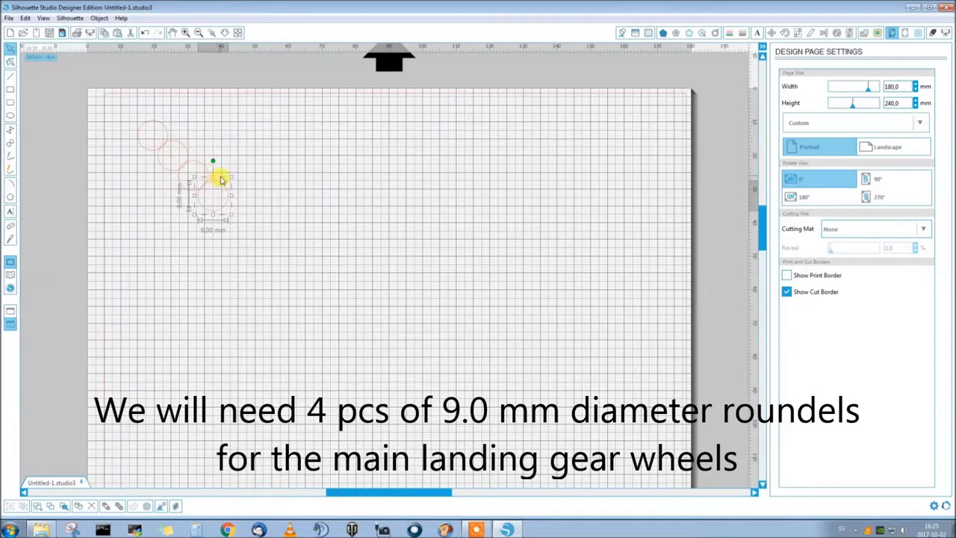
- Arrange the four 9 mm circles in an evenly spaced vertical column along the page's left margin
left_click(182, 150)
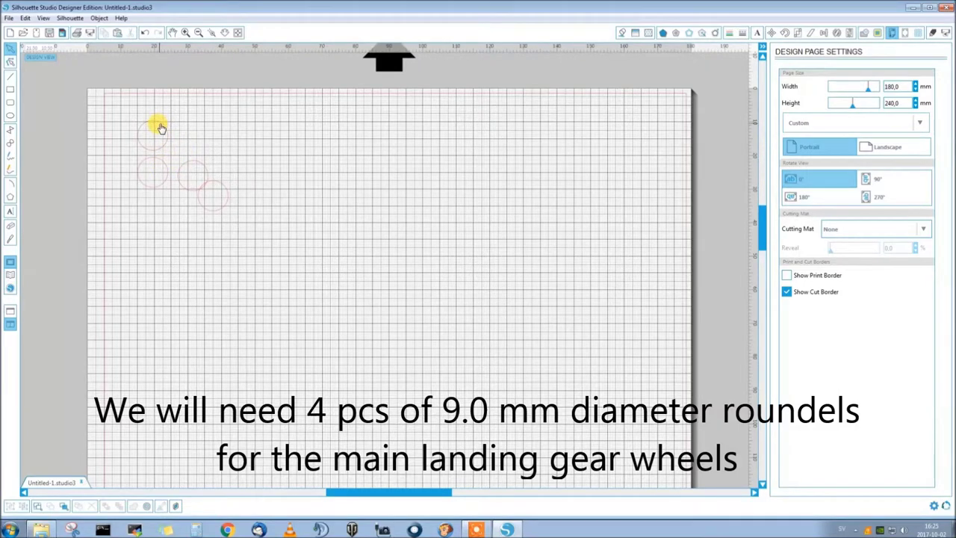
left_click_drag(200, 169, 160, 206)
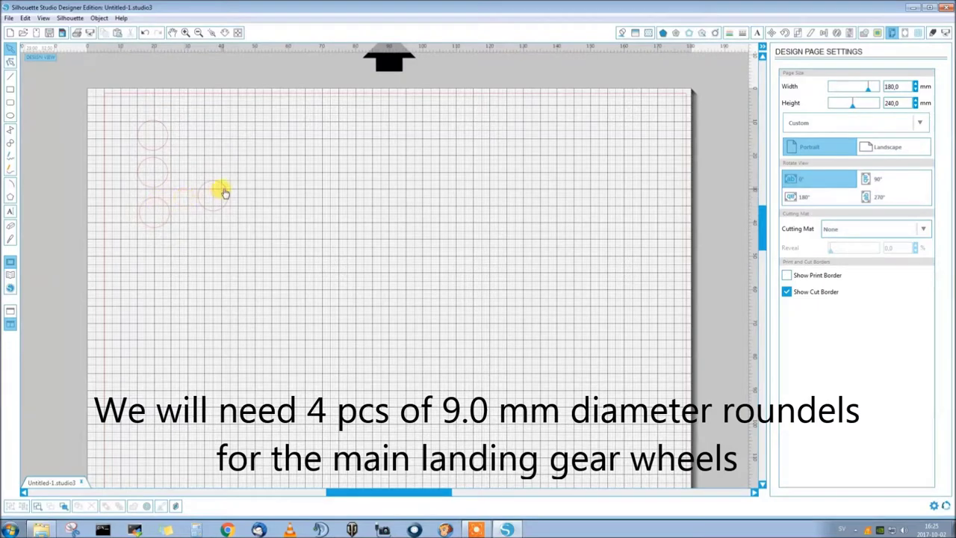
left_click_drag(220, 192, 162, 251)
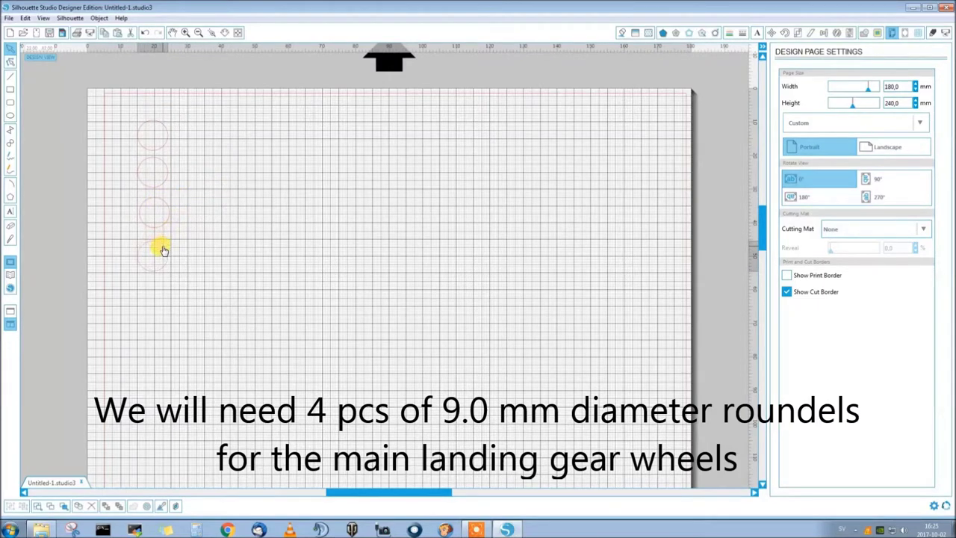
left_click(161, 204)
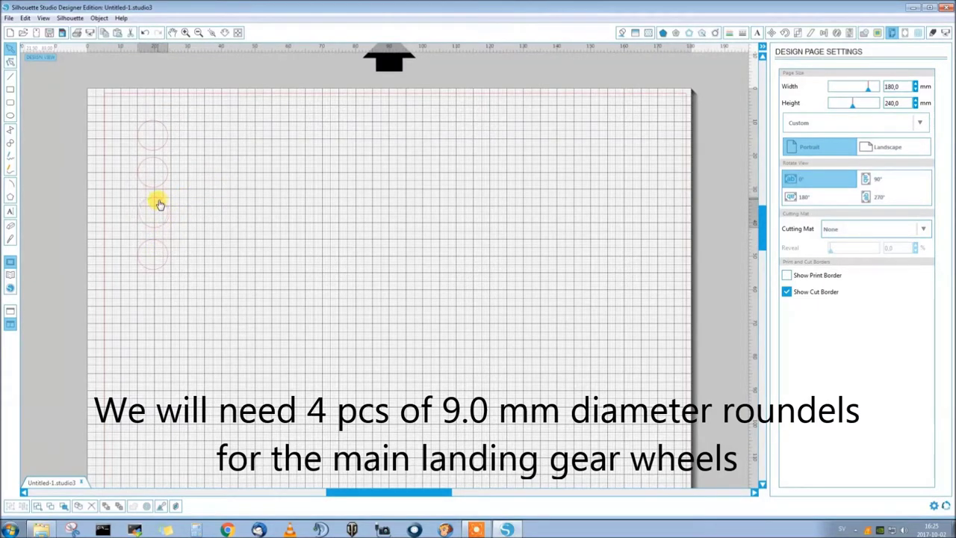
left_click(154, 157)
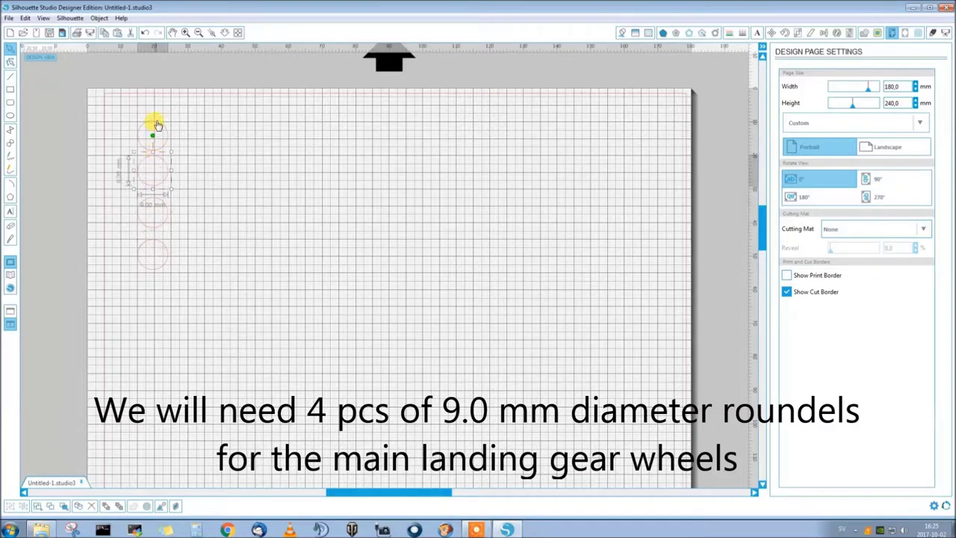
left_click(155, 124)
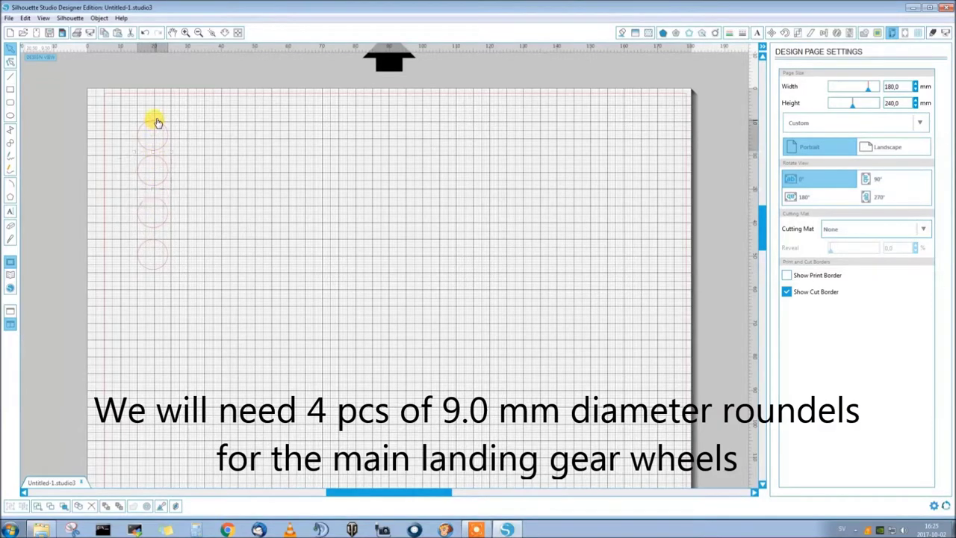
left_click(246, 198)
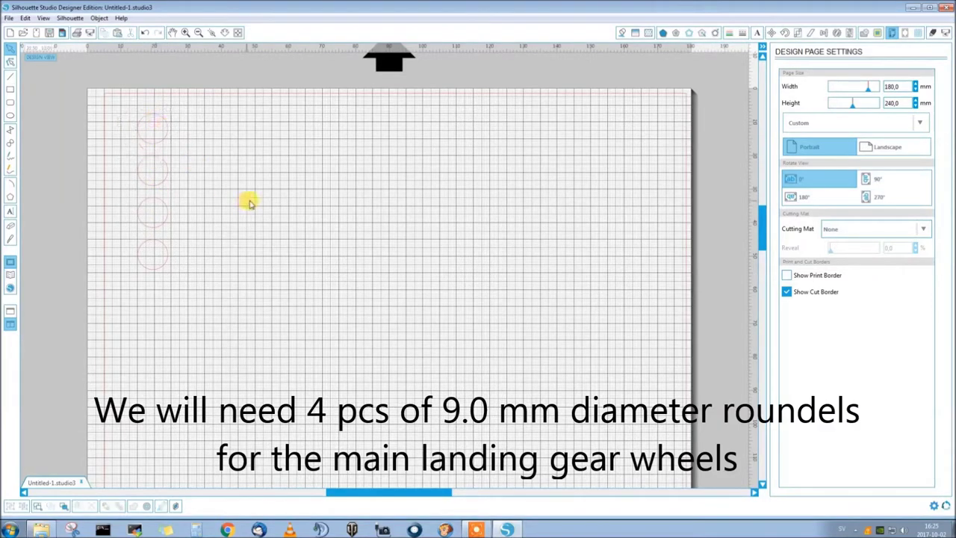
- Draw a circle about 2.75 mm in diameter beside the large circles and make three copies of it
left_click(10, 117)
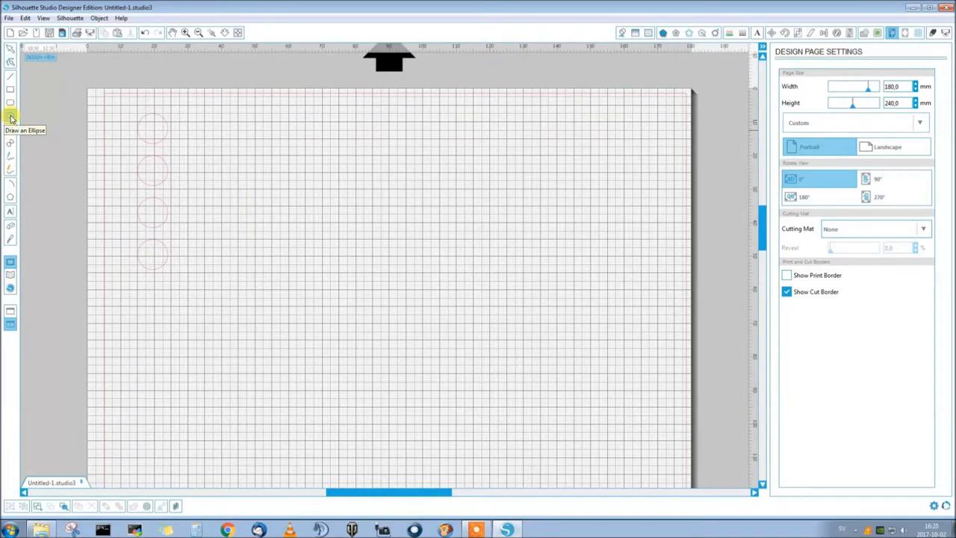
left_click_drag(188, 120, 196, 129)
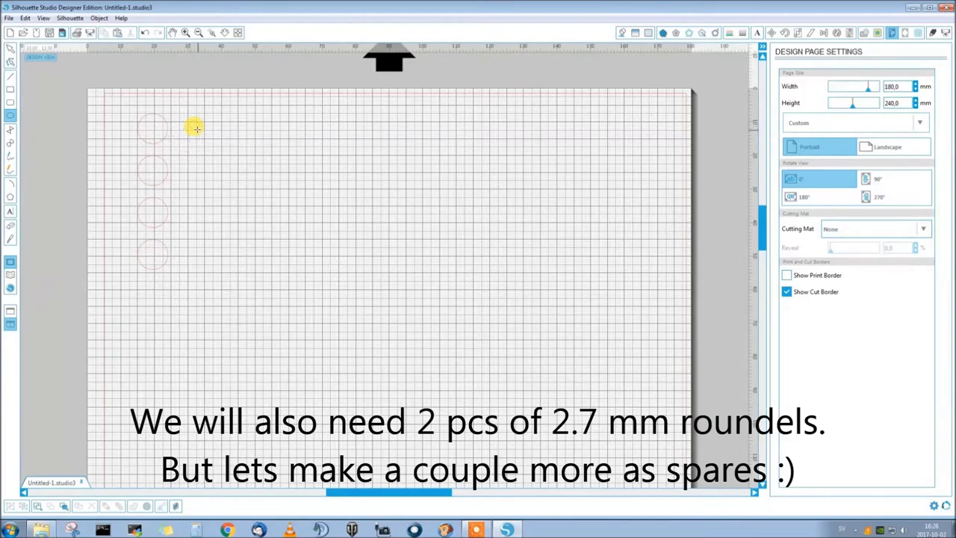
key("v")
left_click(198, 133)
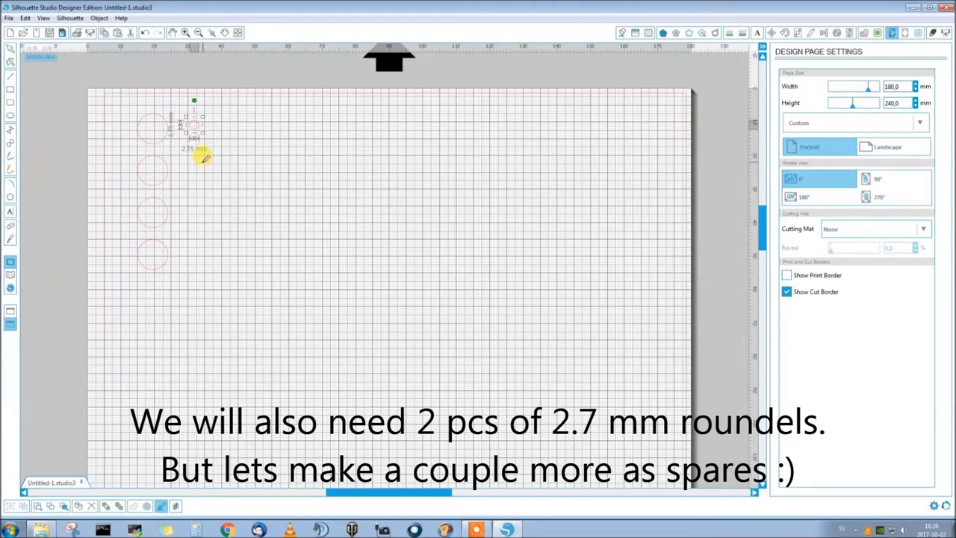
key("ctrl+v")
key("ctrl+v")
key("ctrl+v")
- Line up the four small circles in a vertical column beside the 9 mm circles
left_click(213, 152)
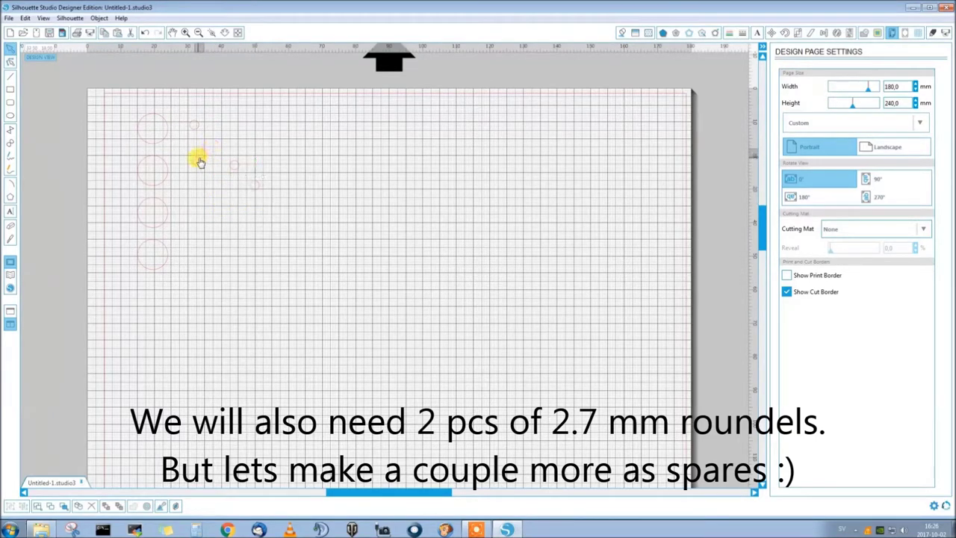
left_click(192, 151)
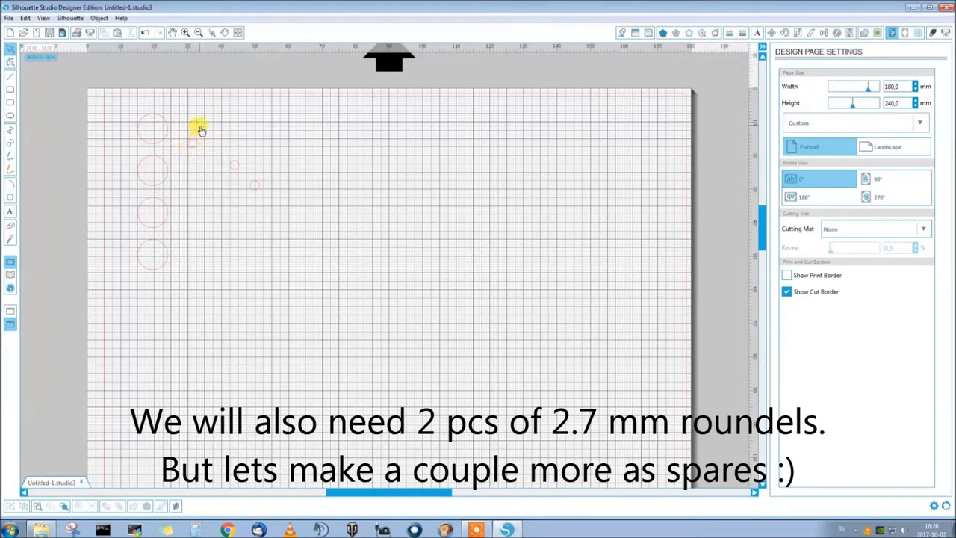
left_click(196, 131)
key("ctrl+z")
left_click_drag(245, 192, 196, 186)
left_click(273, 176)
- Draw a circle 1 mm in diameter below the column of 2.75 mm circles
left_click(10, 118)
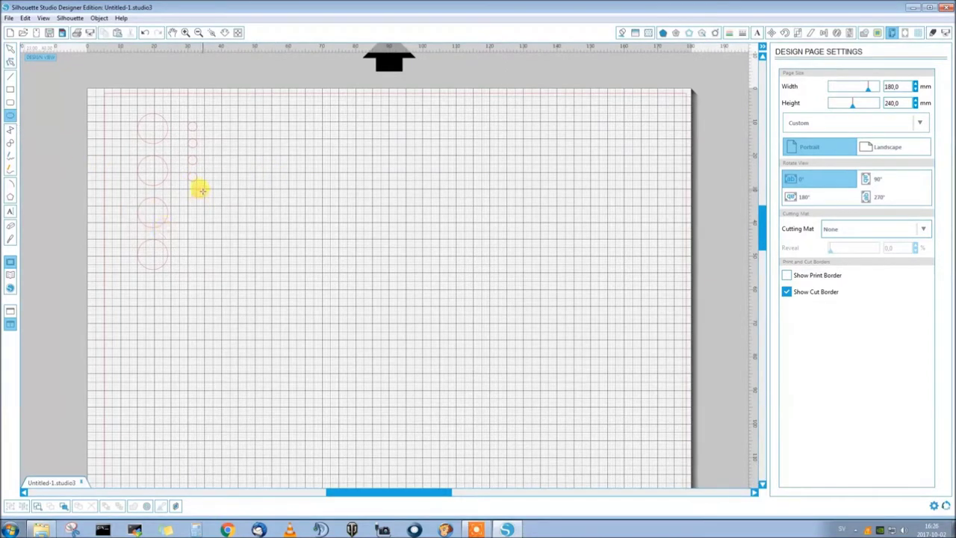
left_click_drag(187, 197, 189, 198)
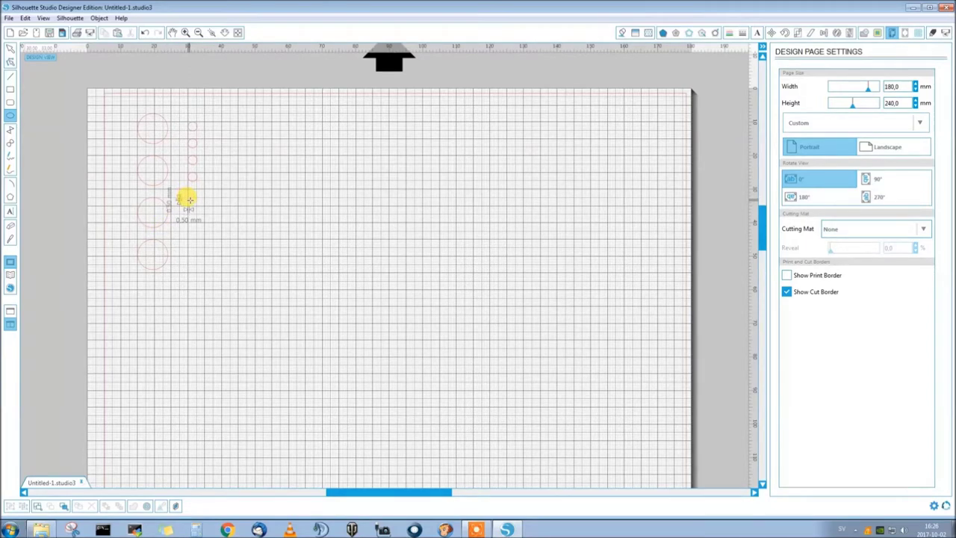
left_click_drag(190, 200, 190, 202)
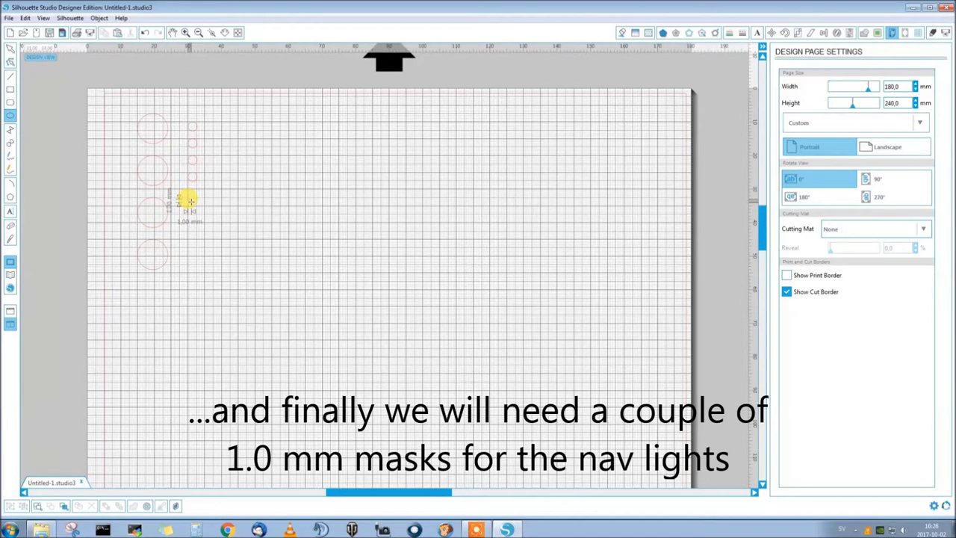
left_click_drag(191, 202, 189, 201)
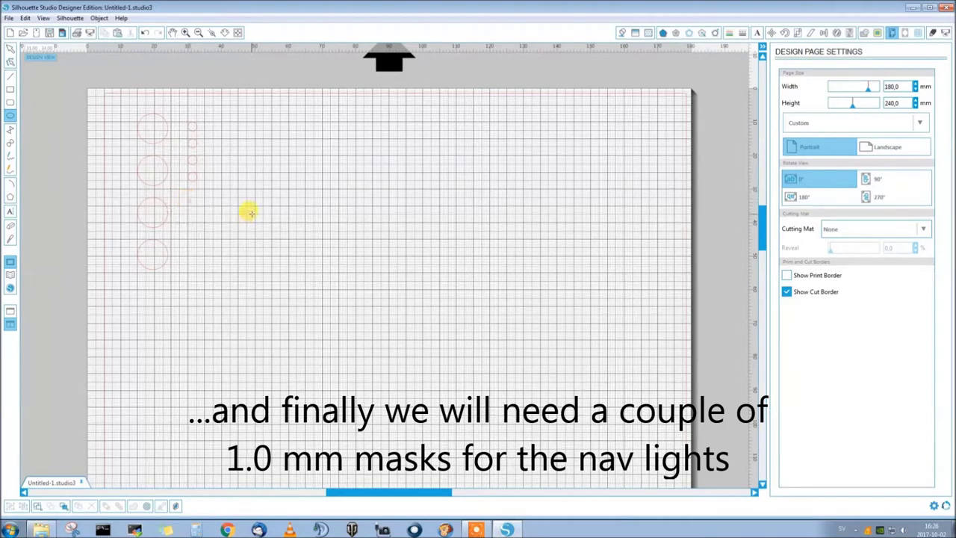
- Make three copies of the 1 mm circle and line them up in a vertical column beneath it
left_click(188, 202)
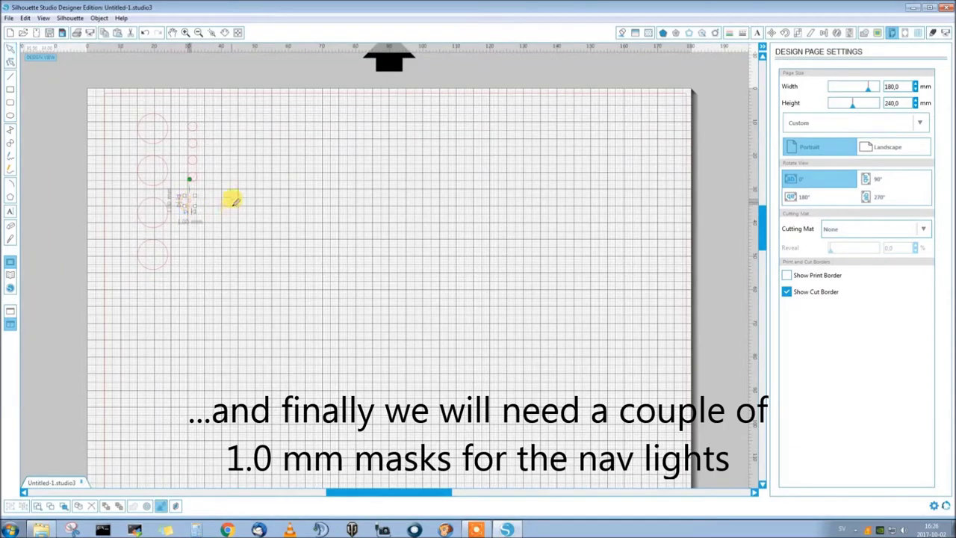
mouse_move(186, 203)
left_mouse_down()
mouse_move(220, 226)
mouse_move(244, 264)
left_mouse_up()
left_click(208, 227)
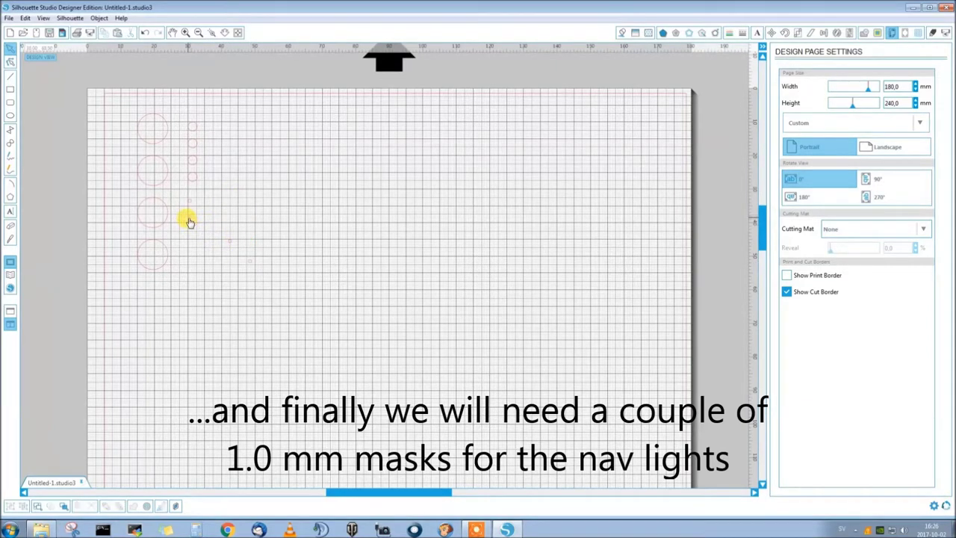
left_click_drag(224, 241, 188, 239)
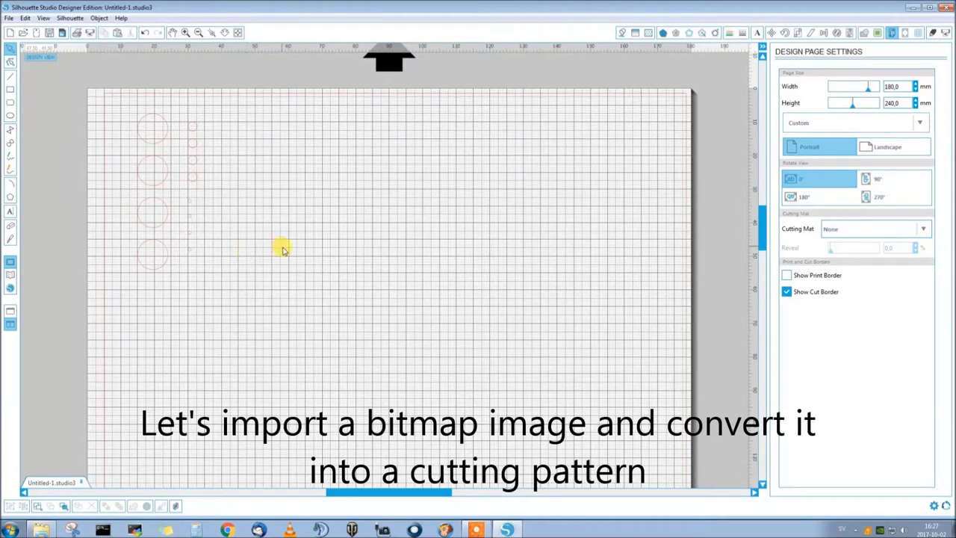
- Open the recent file 00_arava1.studio3 containing the bird logo bitmap
left_click(9, 18)
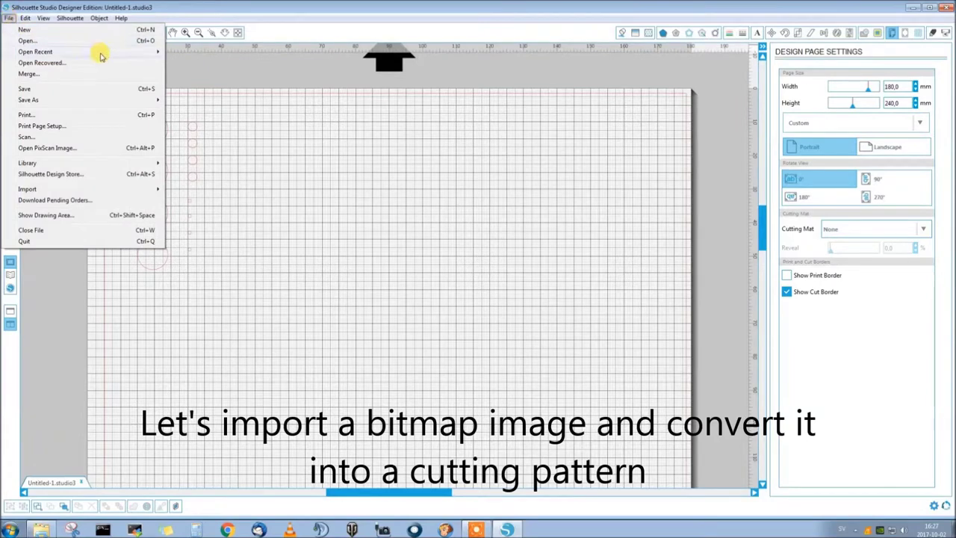
mouse_move(90, 53)
left_click(224, 88)
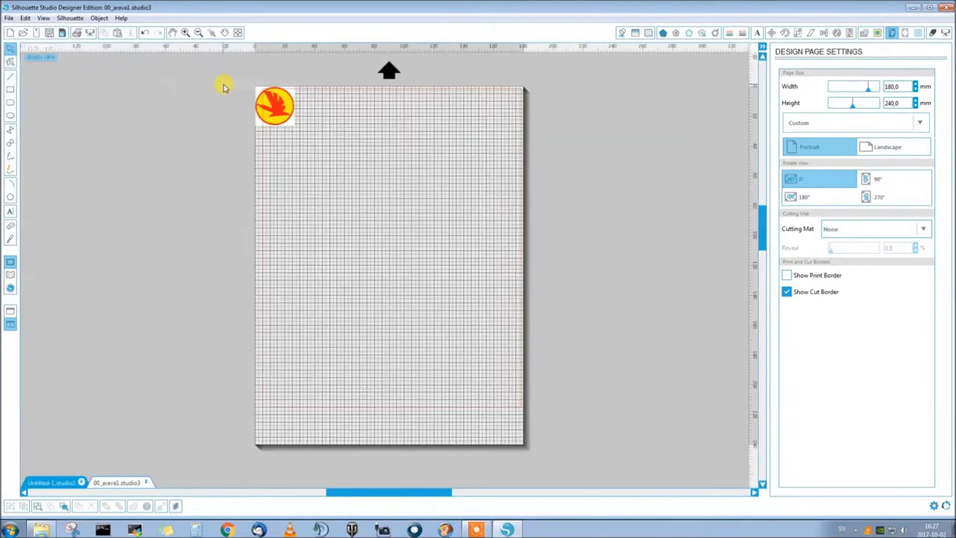
- Copy the bird logo bitmap from 00_arava1.studio3 and paste it into Untitled-1.studio3
left_click(275, 118)
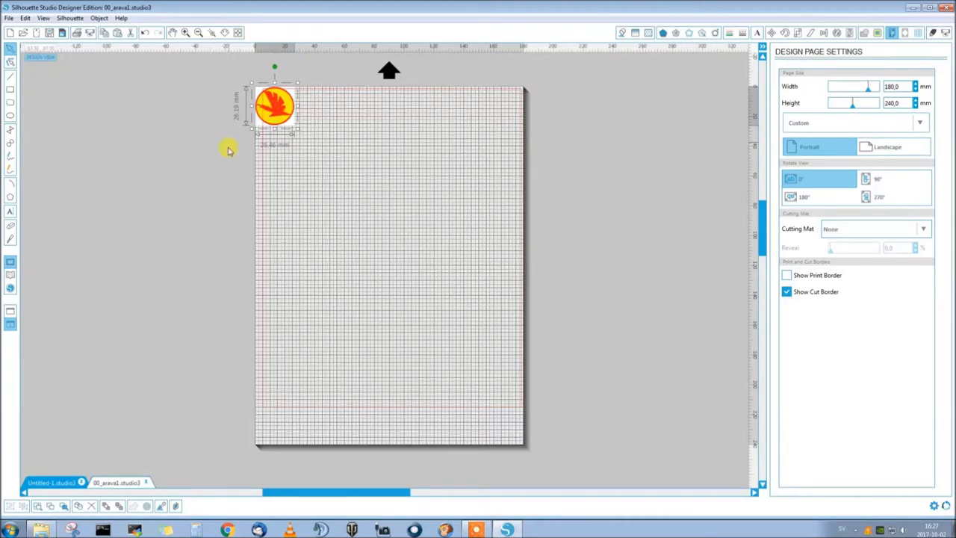
left_click(58, 484)
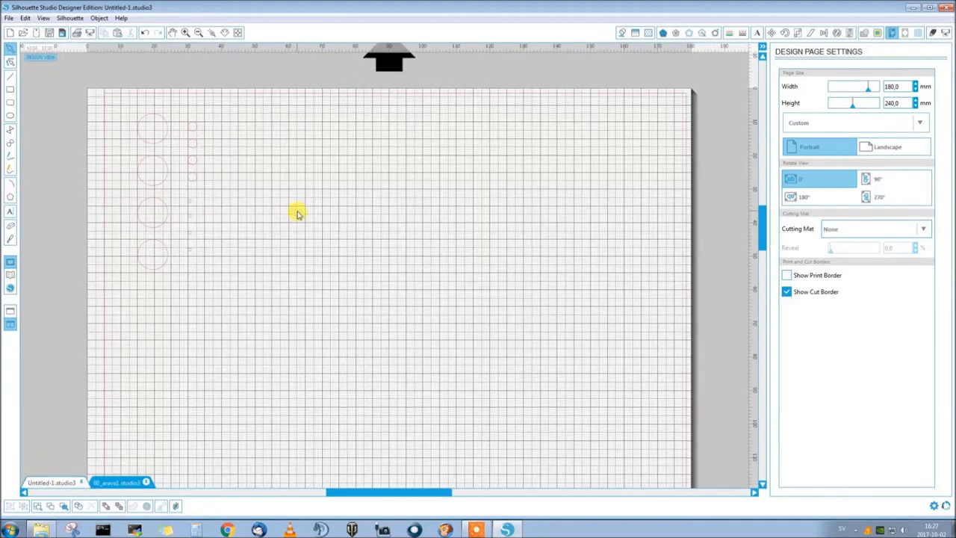
right_click(263, 140)
left_click(287, 187)
- Place the pasted logo beside the circle columns and enlarge it to about 50 mm wide
left_click_drag(234, 185, 294, 141)
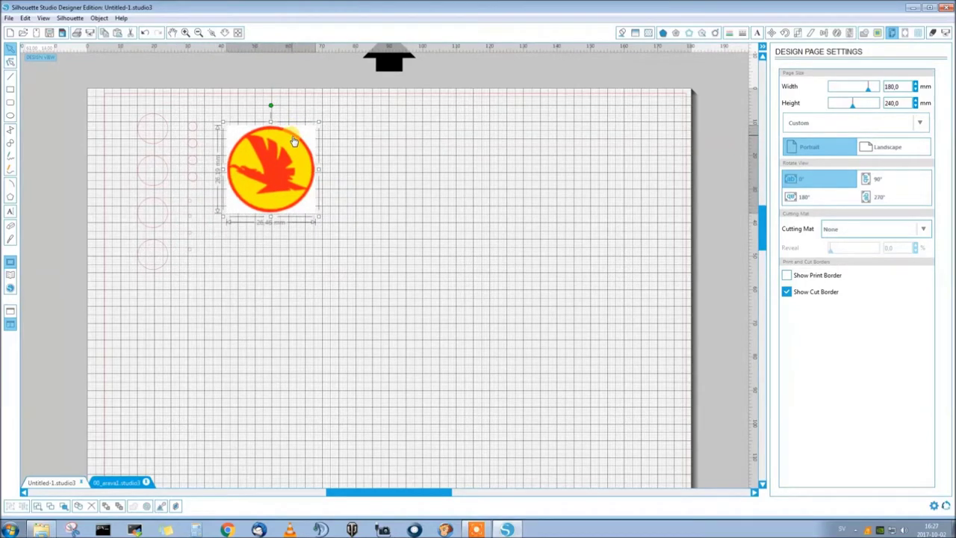
left_click_drag(317, 218, 395, 294)
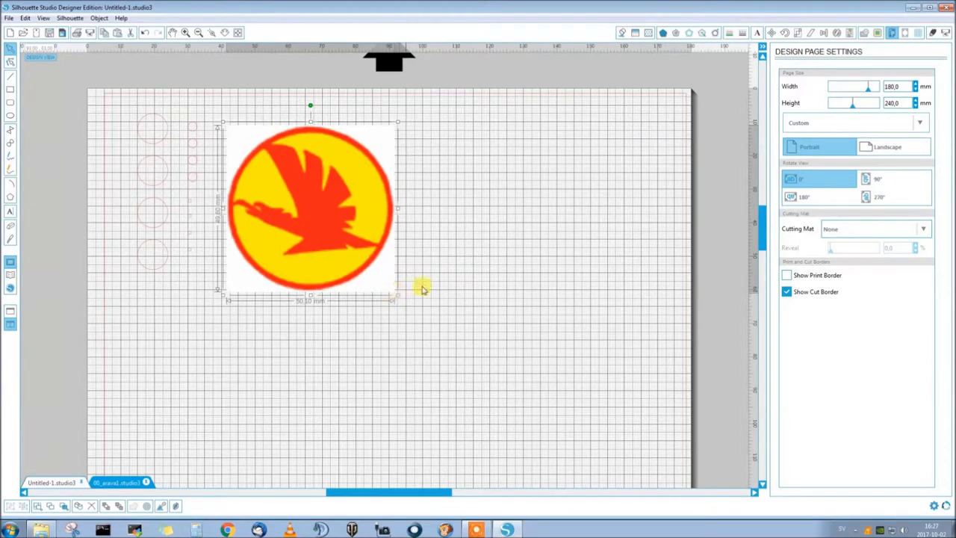
left_click(503, 189)
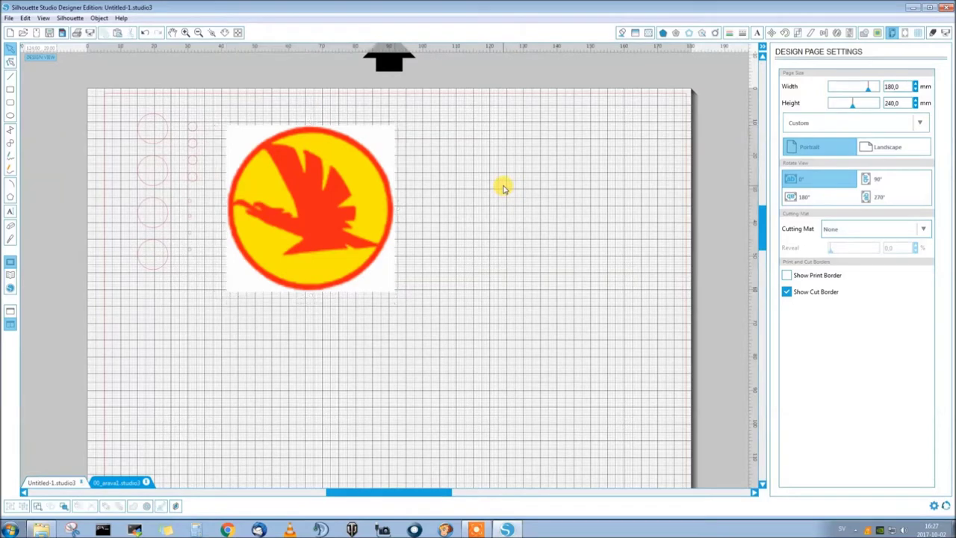
- Mark a trace area about 58.5 mm wide that encloses the whole bird logo bitmap
left_click(878, 34)
left_click(818, 88)
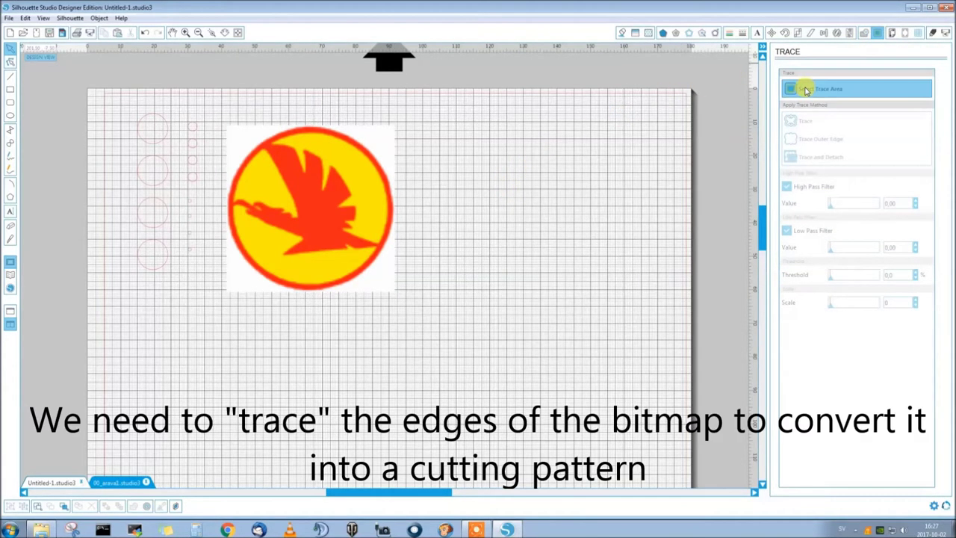
mouse_move(415, 316)
left_mouse_down()
mouse_move(321, 160)
mouse_move(213, 97)
mouse_move(218, 110)
left_mouse_up()
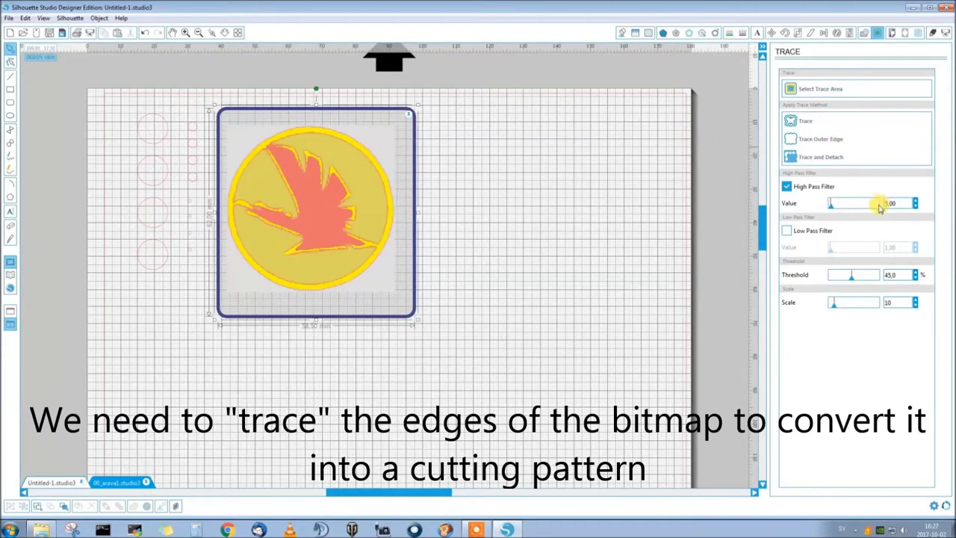
- Turn off the high pass filter, set the threshold to 44.9 % and trace the bird logo
left_click(787, 188)
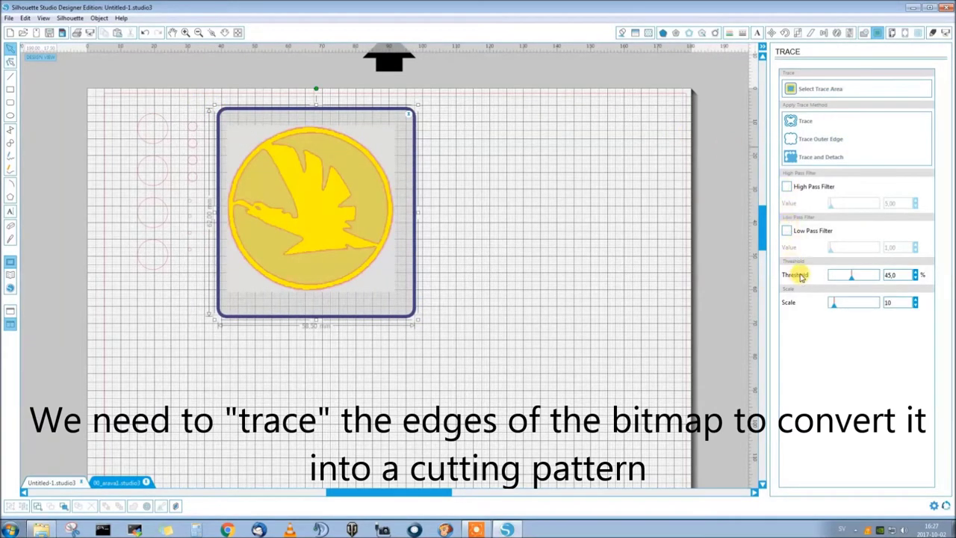
left_click_drag(850, 279, 855, 280)
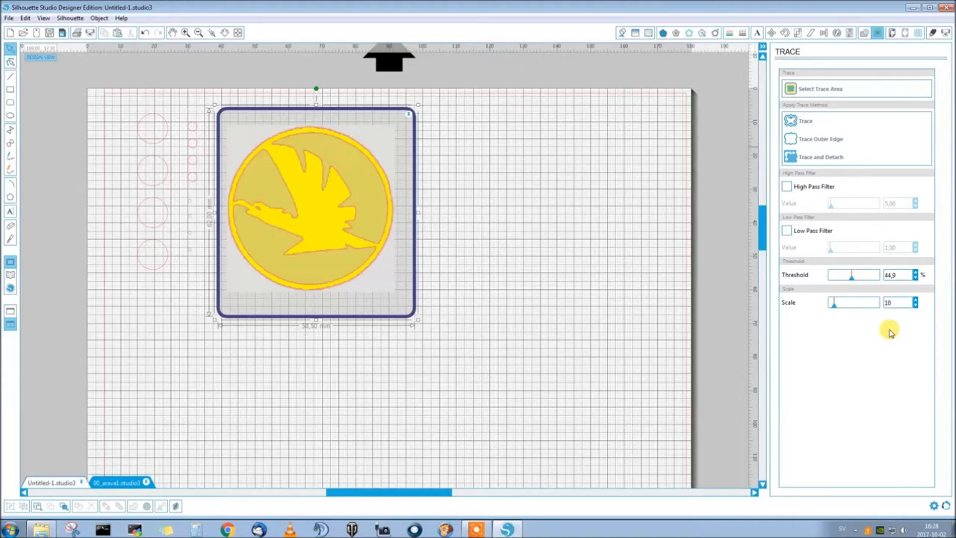
left_click(804, 124)
- Move the bitmap off its traced outlines and delete it, and shift the traced logo slightly up towards the circle columns
mouse_move(304, 185)
left_mouse_down()
mouse_move(560, 184)
mouse_move(550, 162)
left_mouse_up()
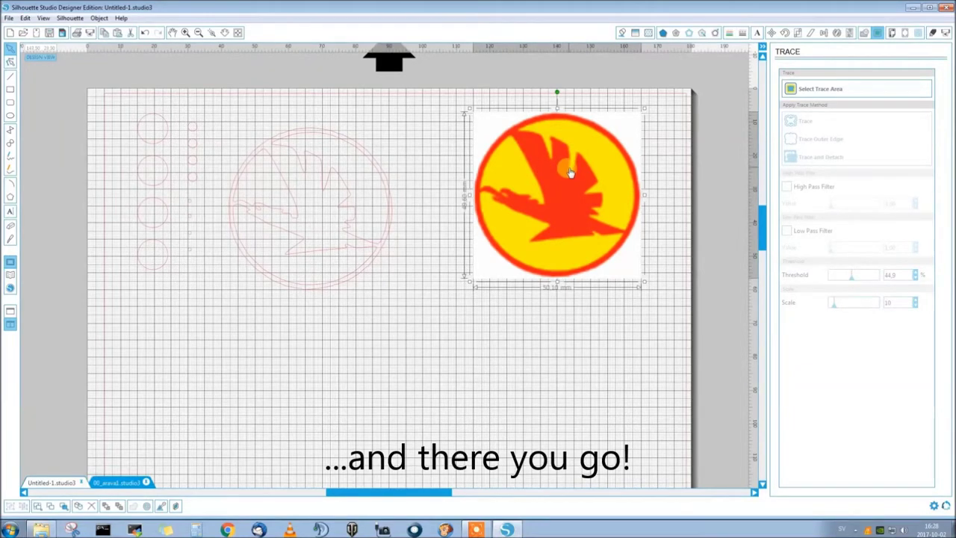
key("Delete")
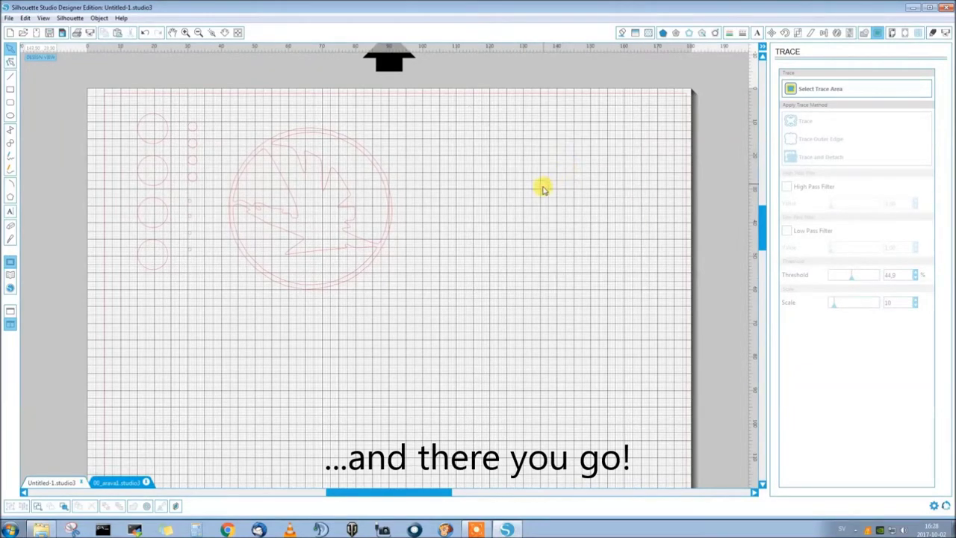
left_click(345, 285)
left_click_drag(341, 136, 333, 119)
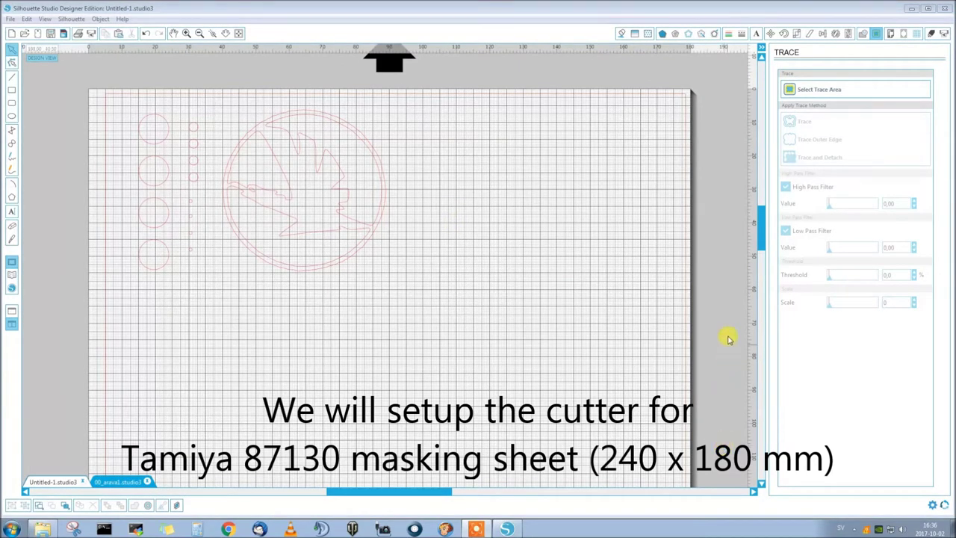
- Review the design page settings, and select the Tamiya 87130 material in the cut settings to check its blade, speed and thickness parameters
left_click(891, 35)
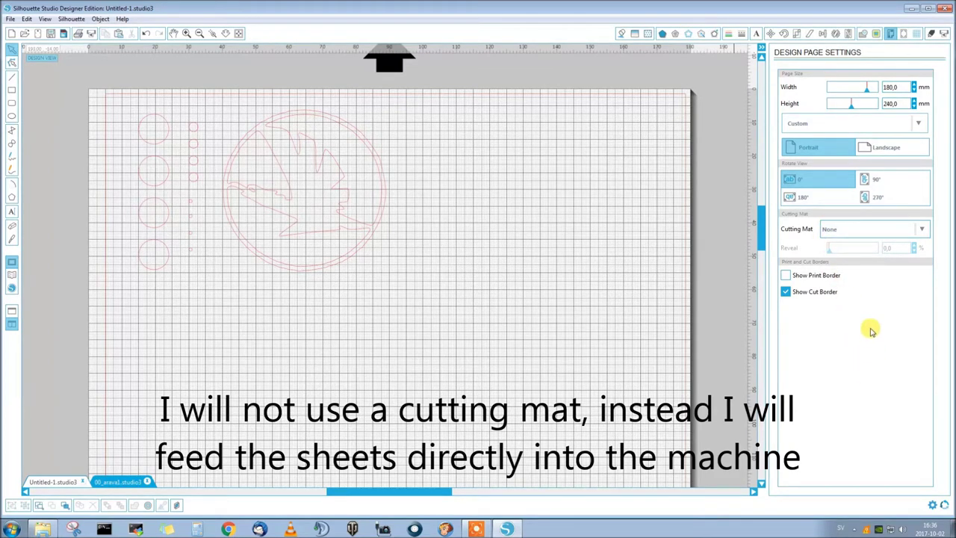
left_click(931, 35)
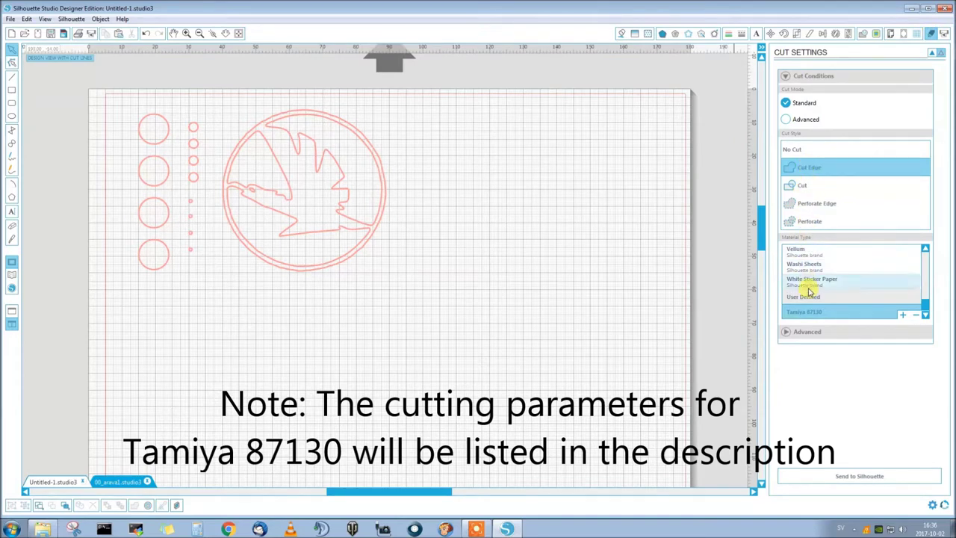
left_click(810, 313)
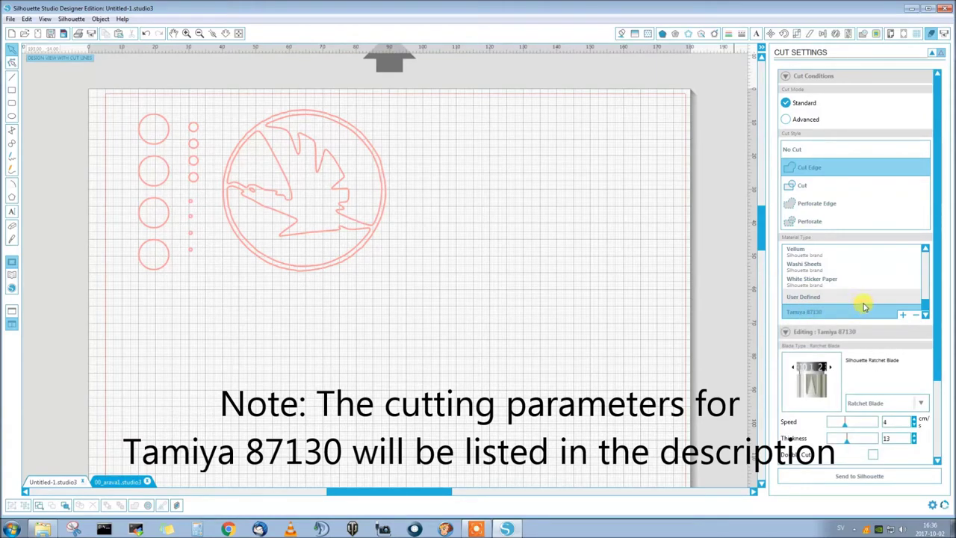
scroll(889, 329, "down", 3)
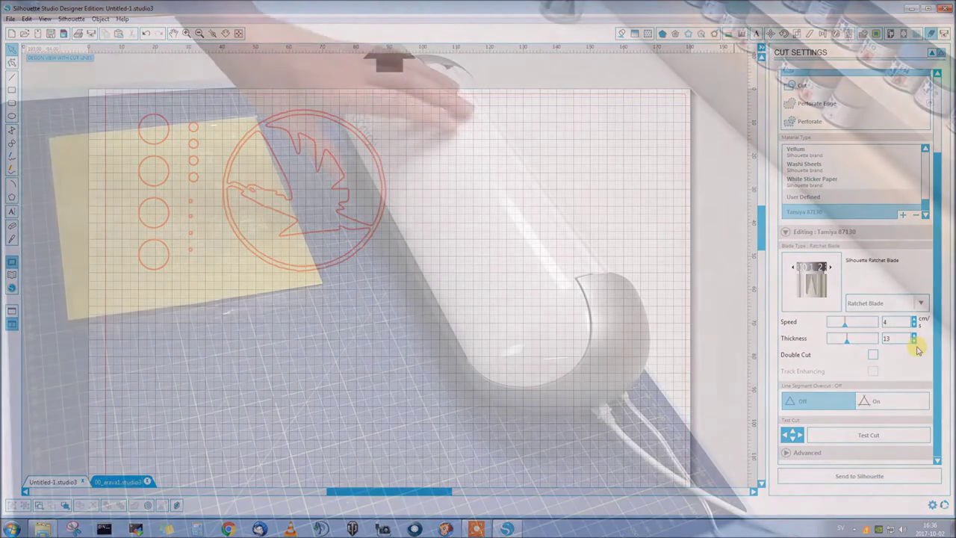